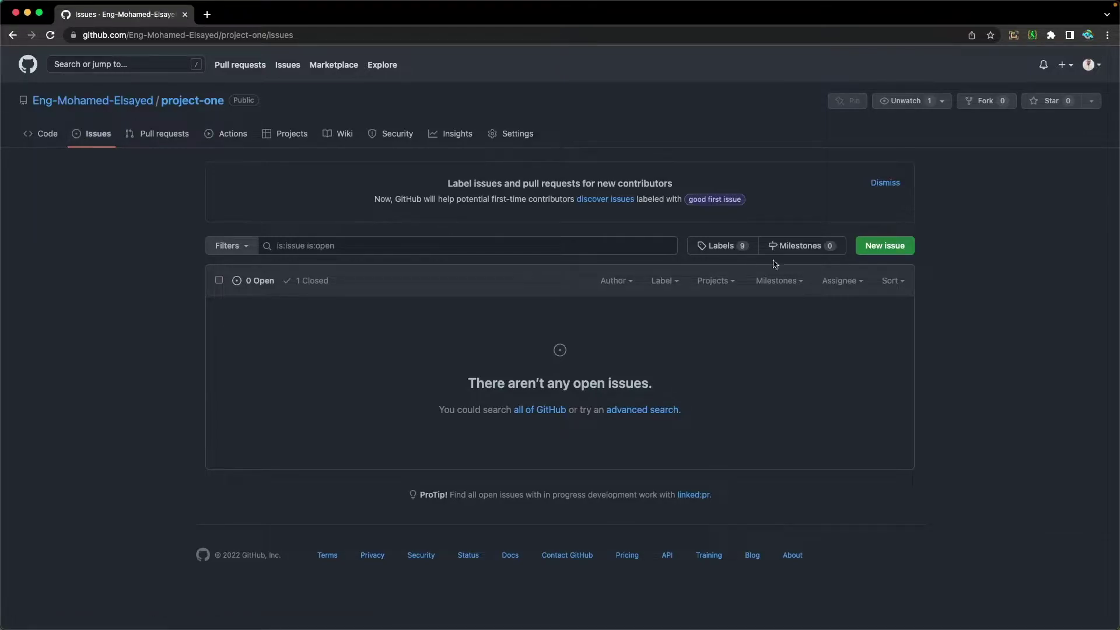
Step: Start a new issue titled "don't work app" and attach the iPhone SE simulator screenshot from the desktop to its comment
left_click(880, 249)
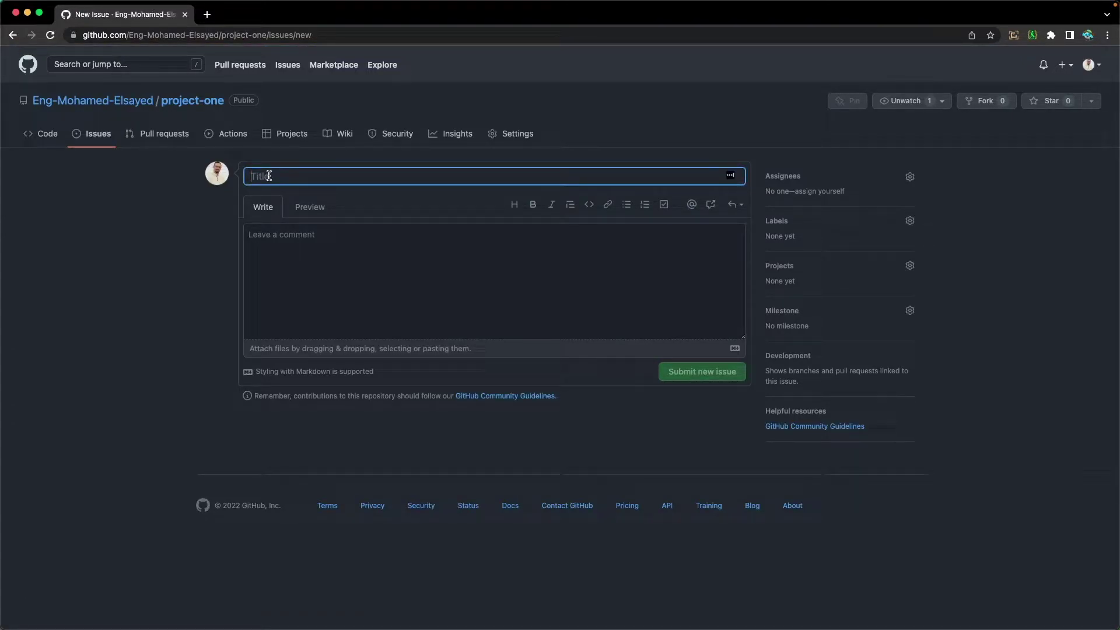
type("don't work app")
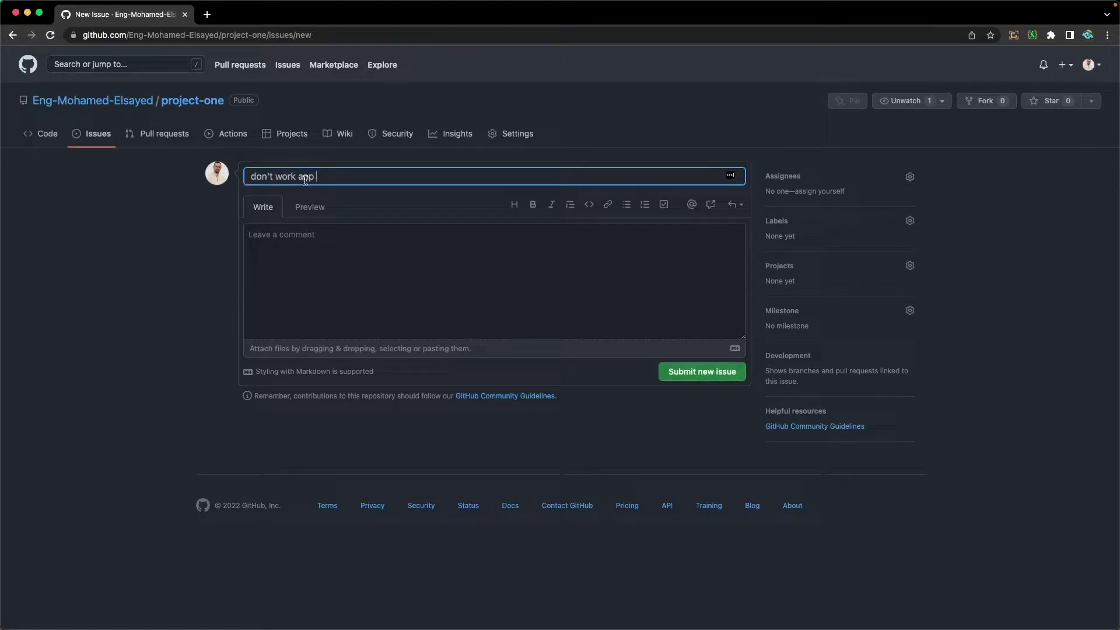
left_click(322, 234)
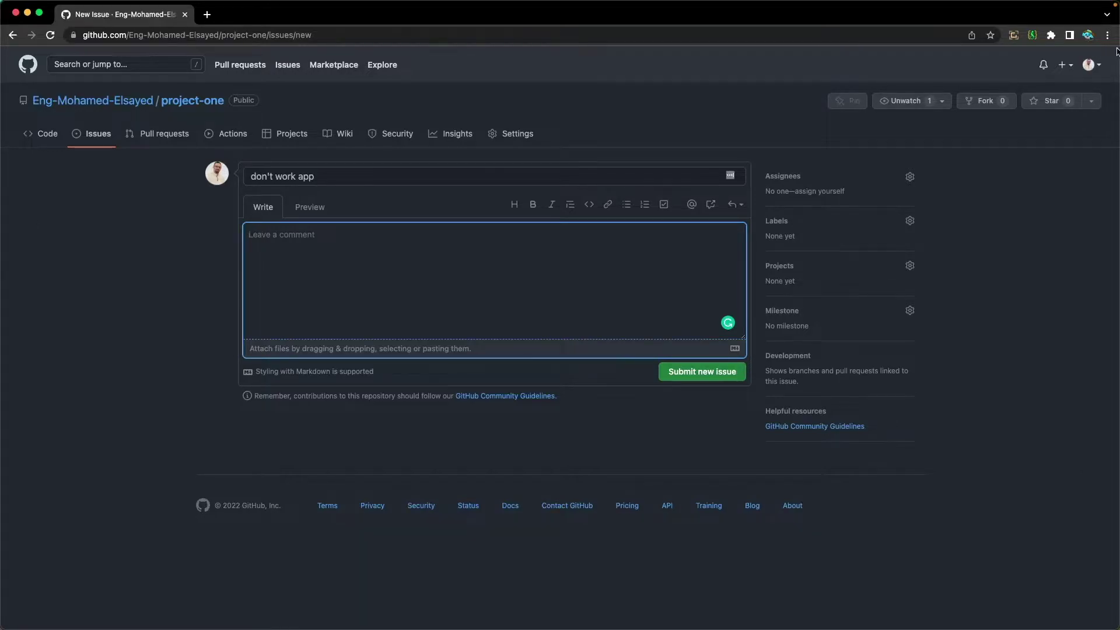
mouse_move(1116, 52)
left_click_drag(1091, 442, 574, 281)
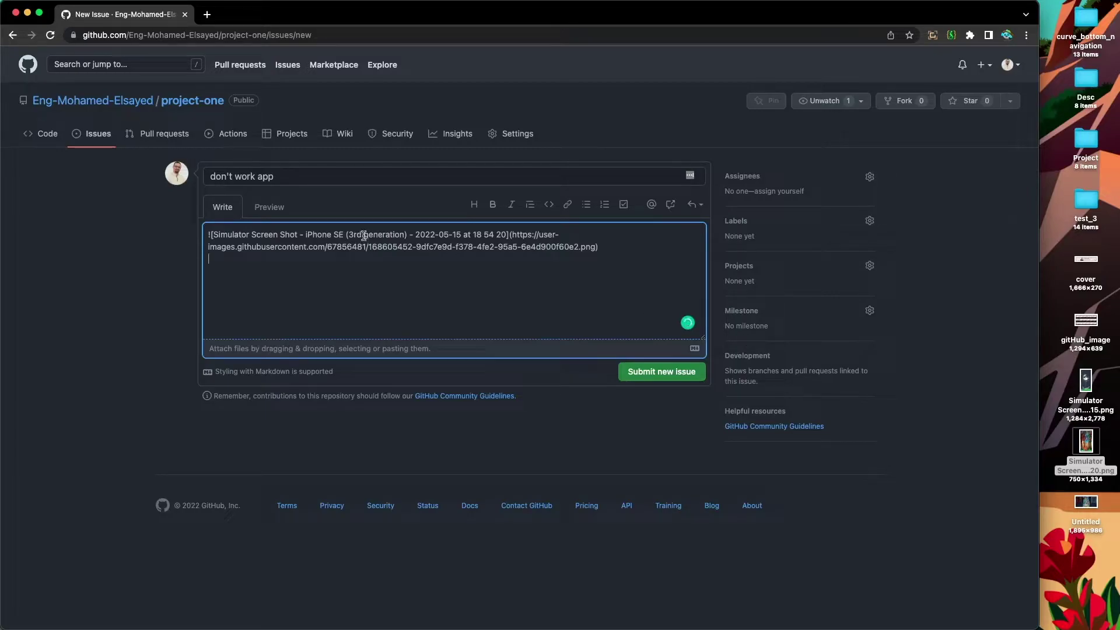
Step: Preview the issue comment with the attached screenshot, then return to editing its text
left_click(262, 211)
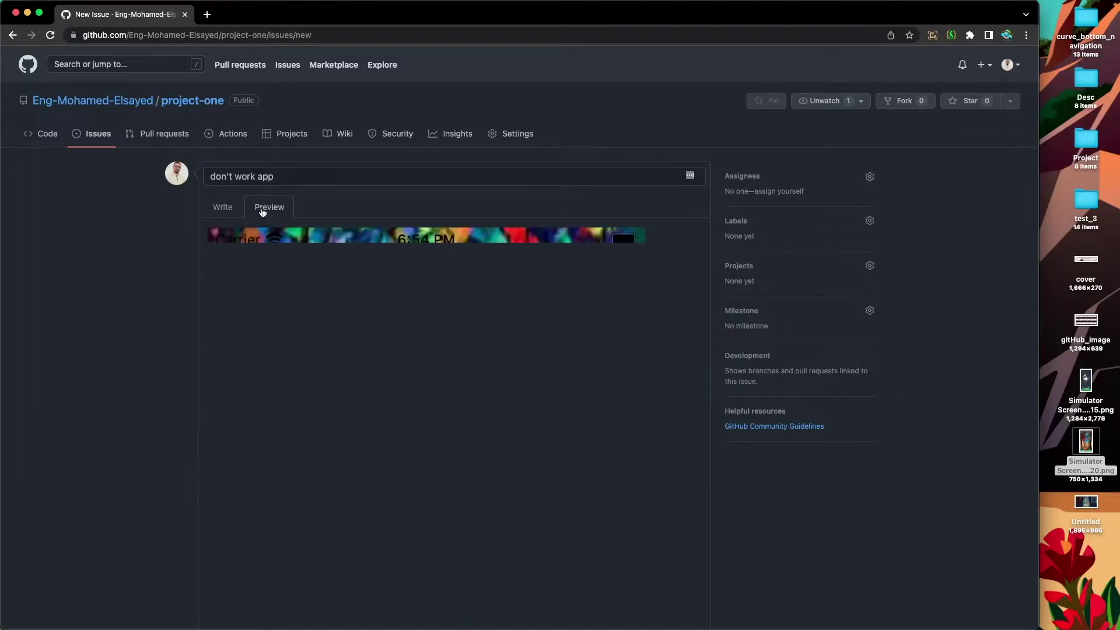
scroll(327, 327, "down", 10)
scroll(327, 326, "up", 7)
scroll(326, 327, "up", 5)
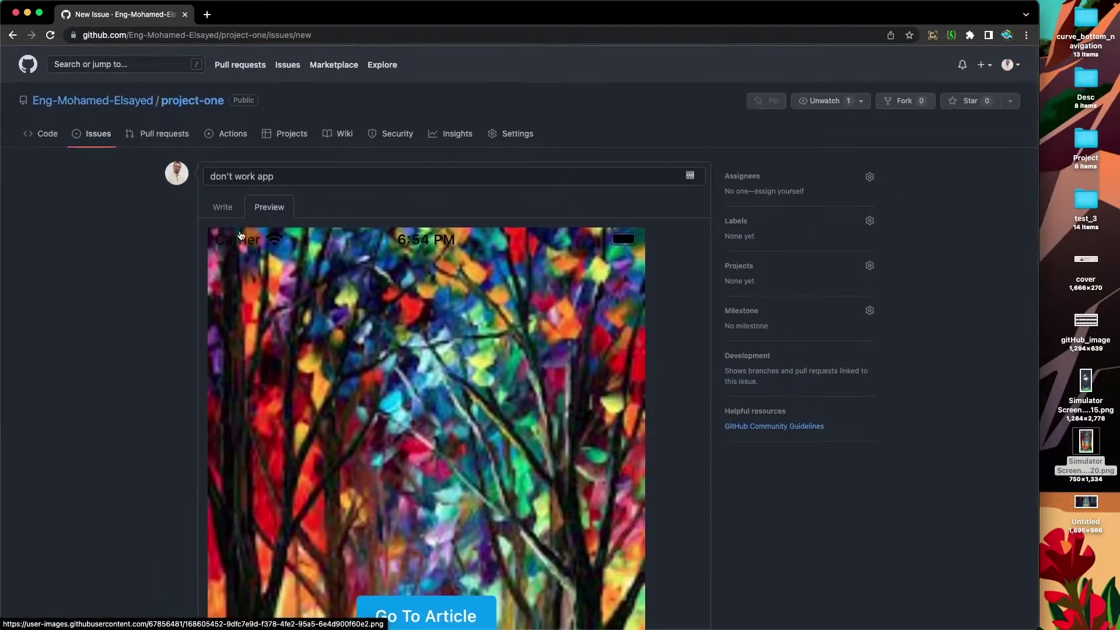
left_click(222, 207)
left_click(272, 272)
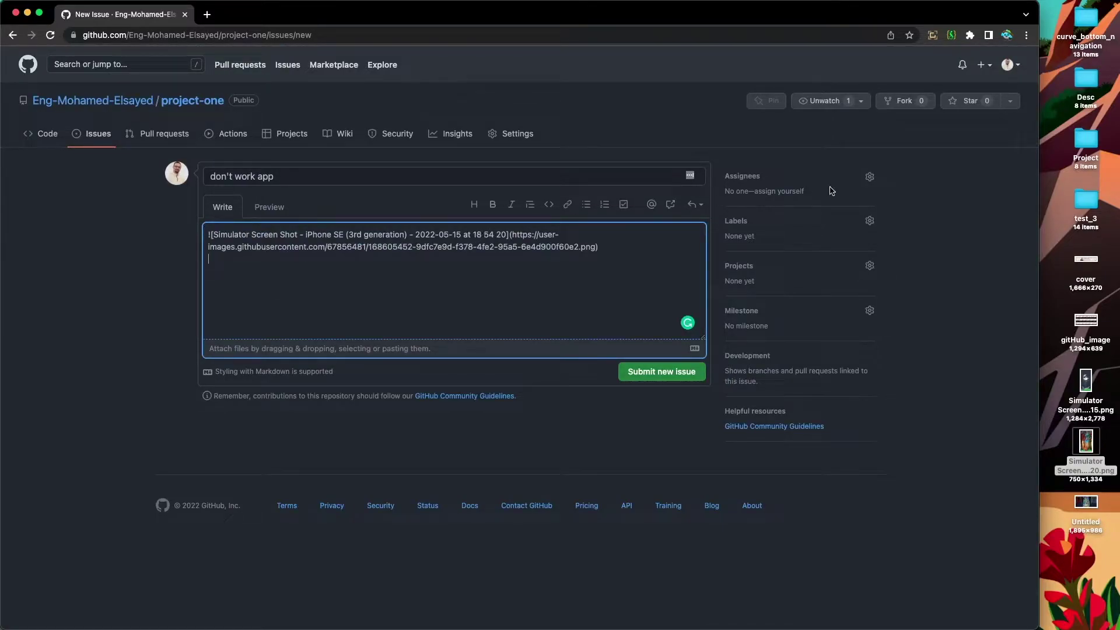
Step: Assign the new issue to the suggested repository owner
left_click(748, 184)
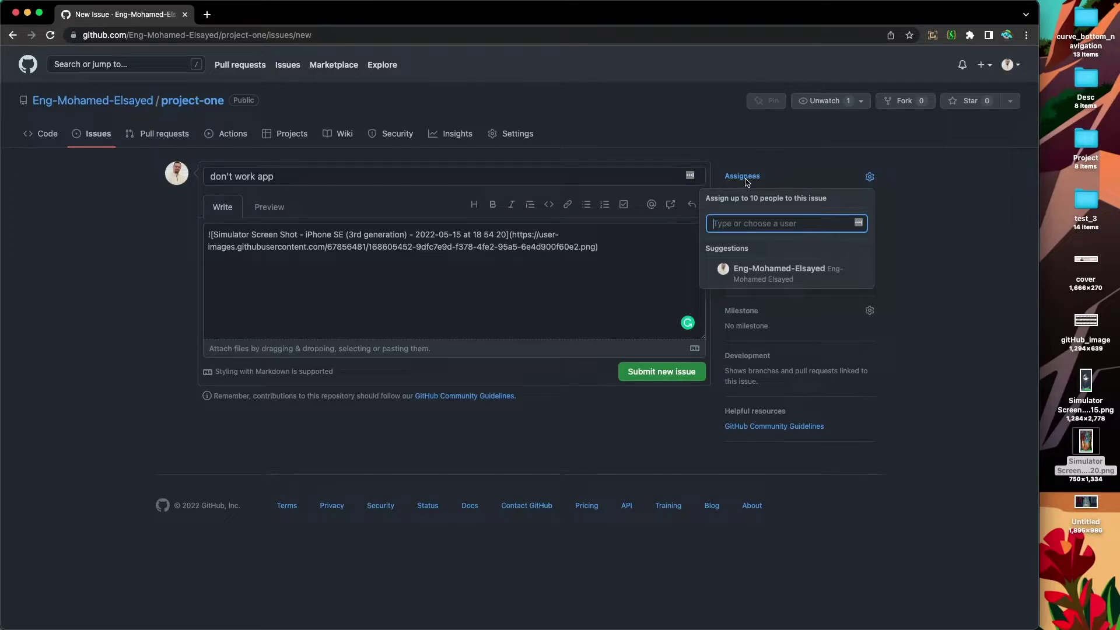
left_click(742, 278)
left_click(929, 267)
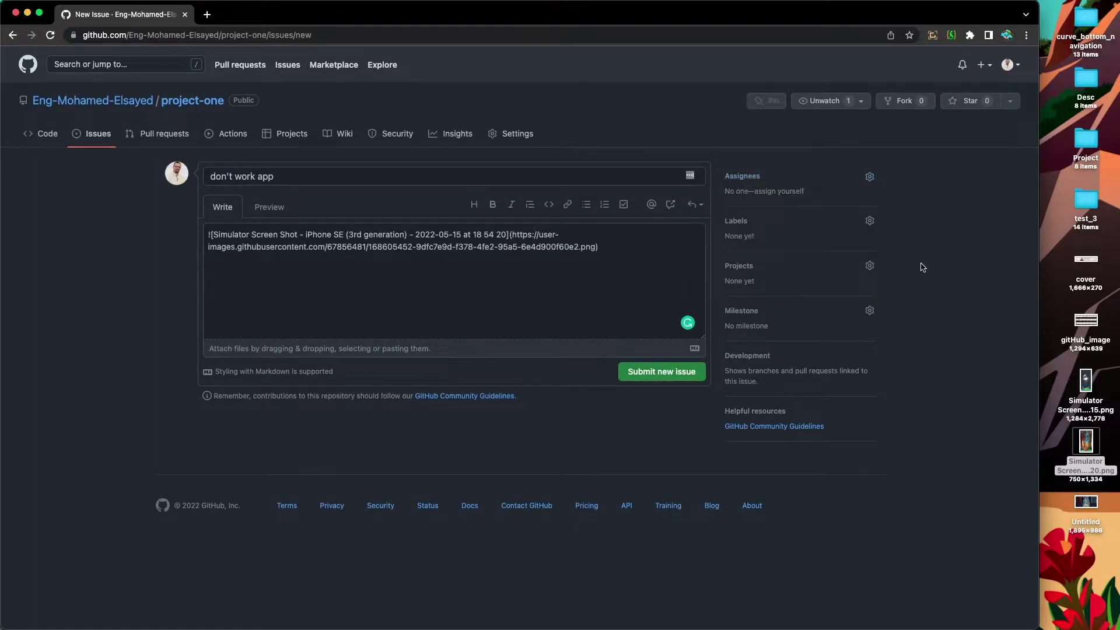
Step: Review the available issue labels and apply the bug label to the new issue
left_click(737, 223)
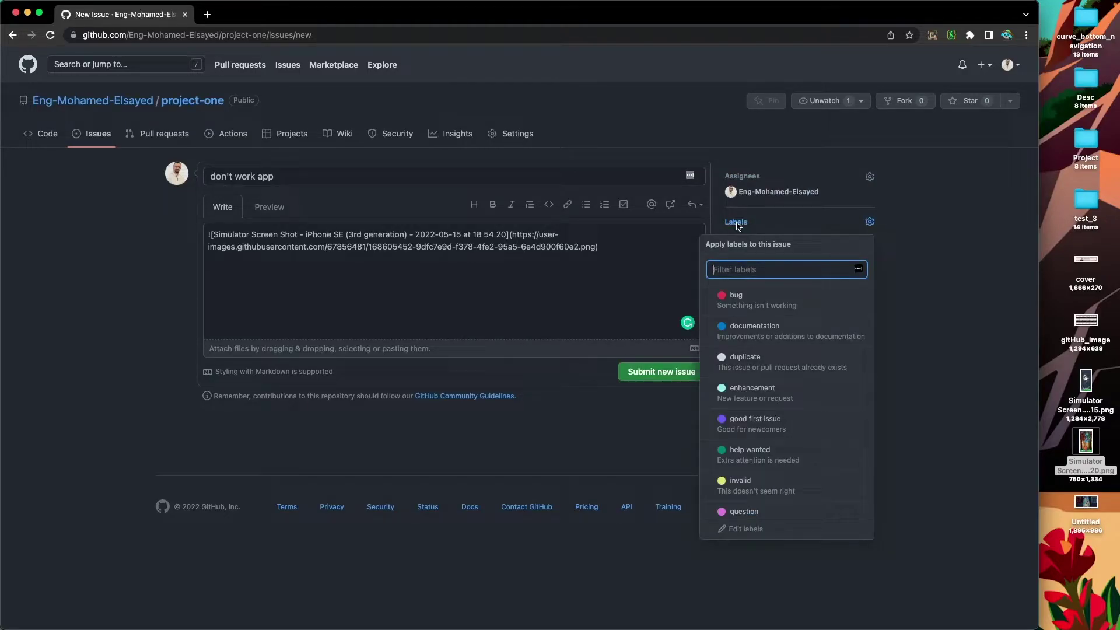
scroll(753, 305, "down", 2)
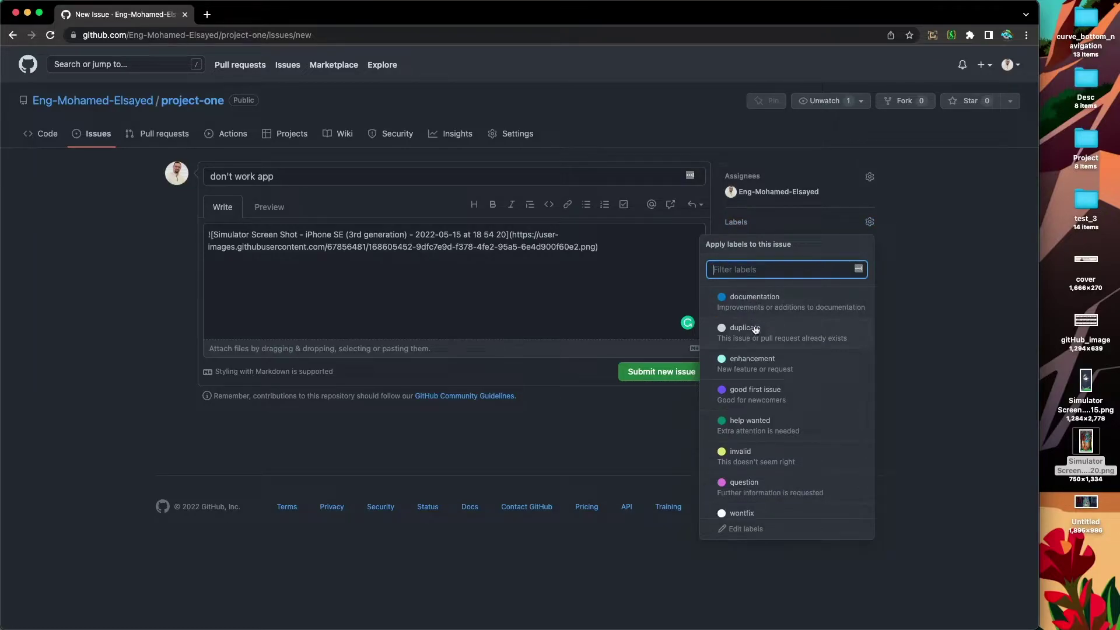
scroll(755, 330, "down", 1)
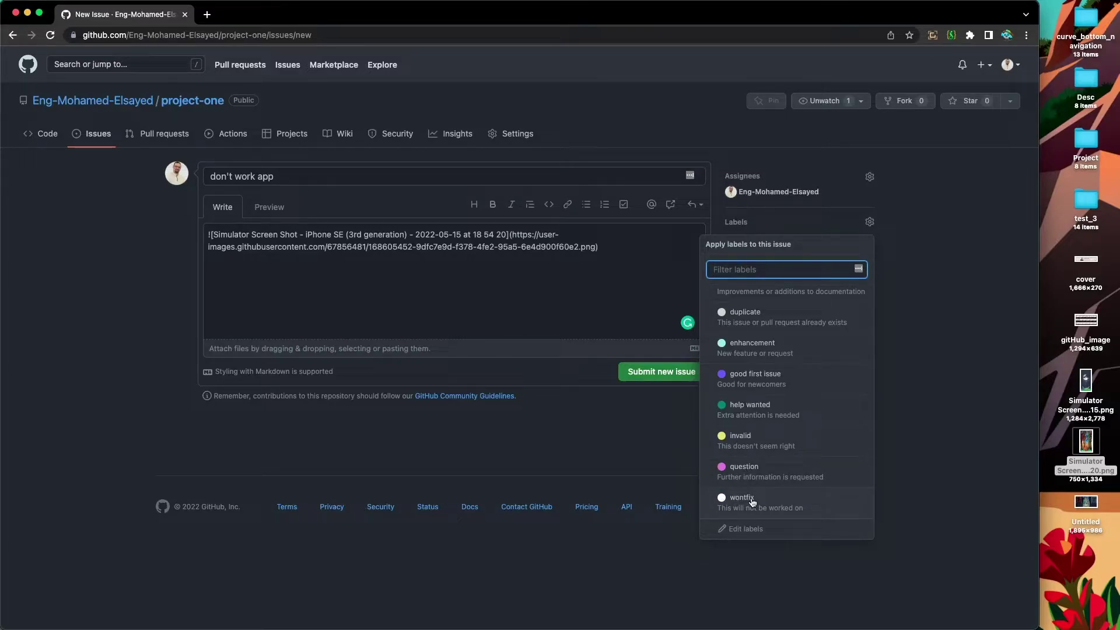
scroll(753, 408, "up", 2)
left_click(734, 300)
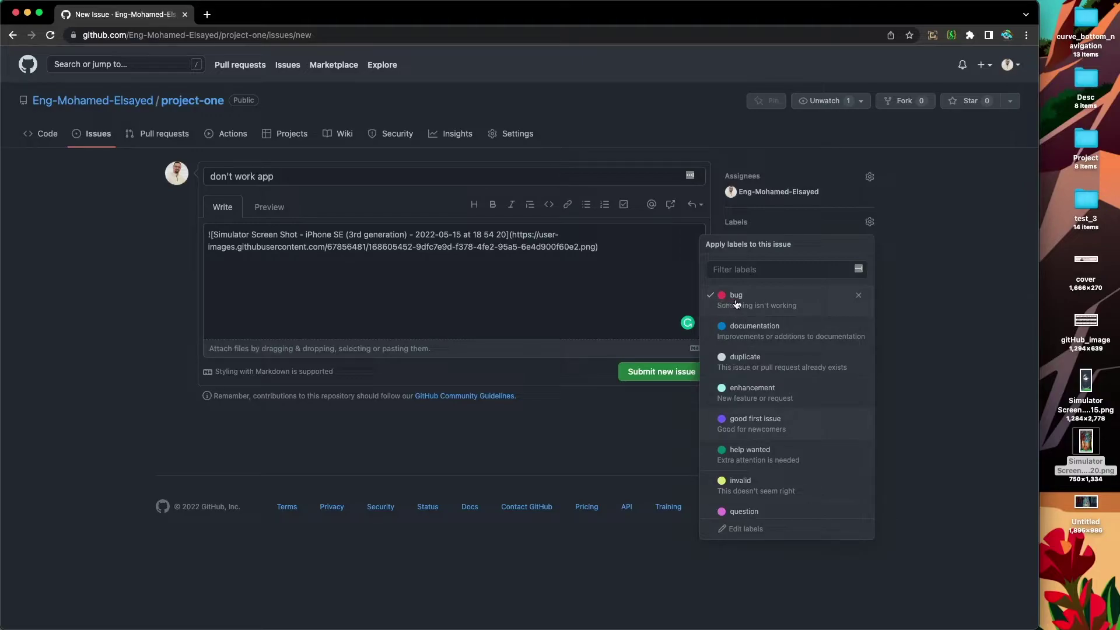
left_click(730, 330)
left_click(728, 354)
left_click(726, 354)
left_click(723, 331)
Step: Submit the new issue with its bug label and go back to the repository's issue list
left_click(916, 307)
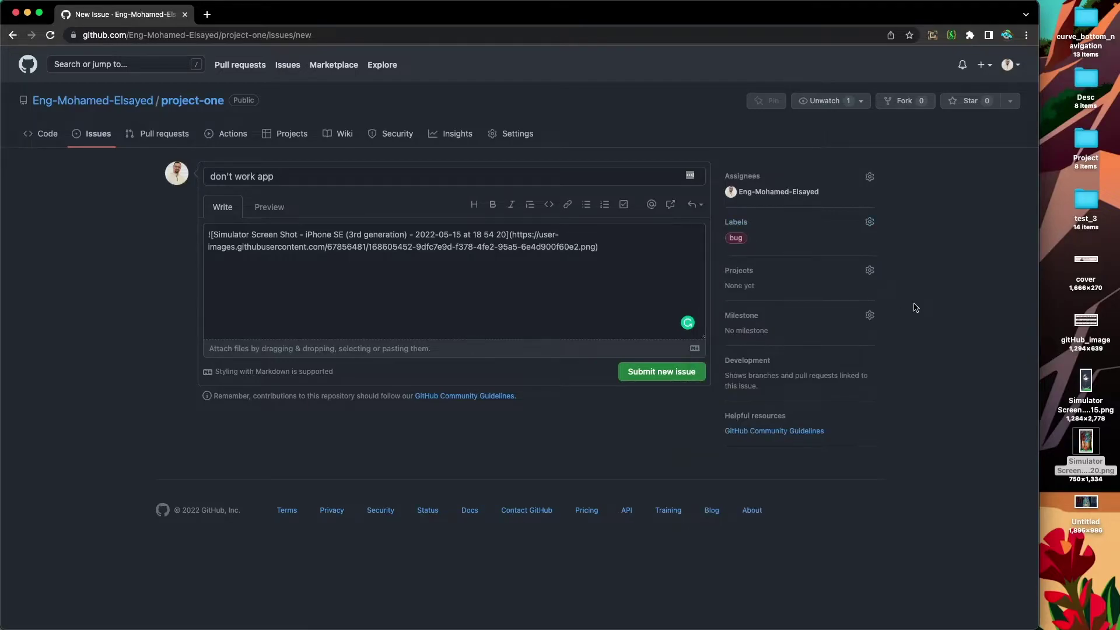
left_click(675, 375)
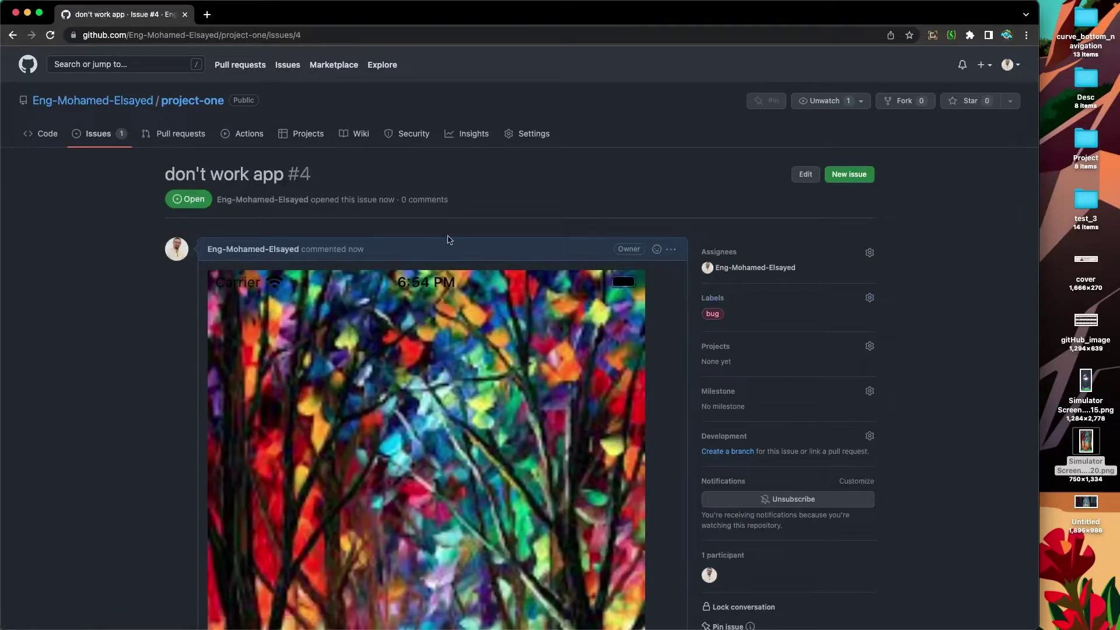
left_click(85, 137)
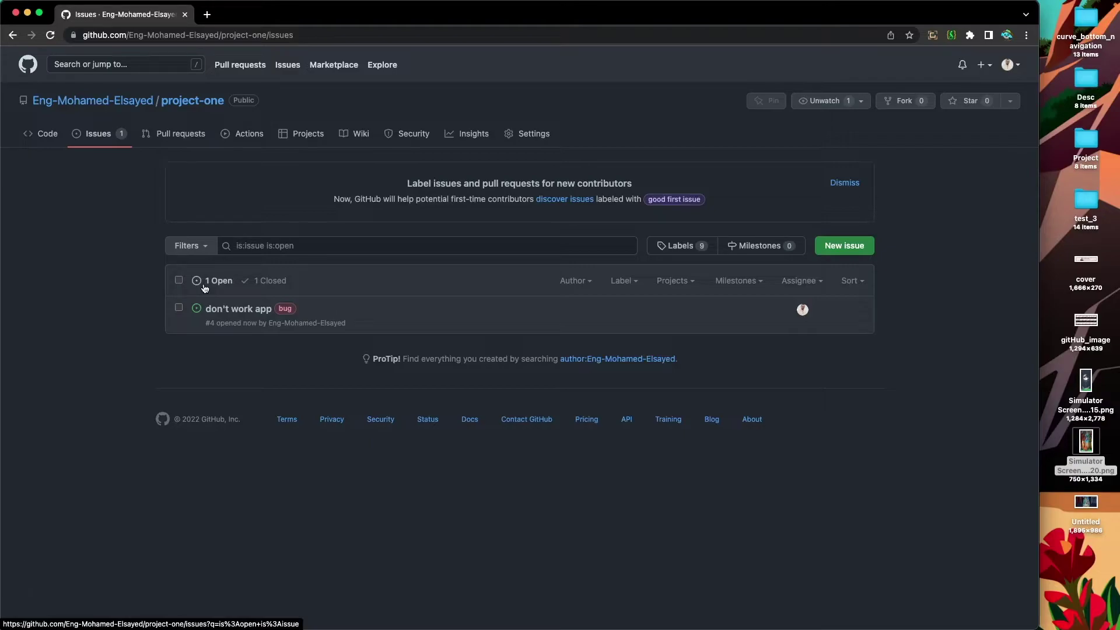
Step: Open the "don't work app" issue and close it without adding a comment
left_click(246, 315)
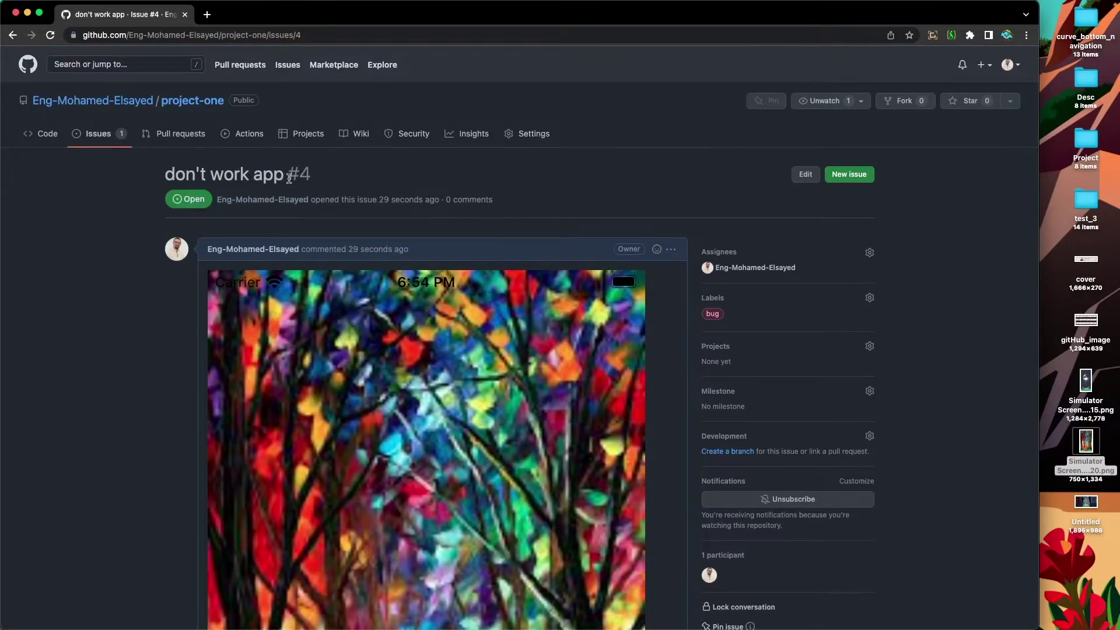
scroll(311, 272, "down", 2)
scroll(311, 272, "down", 10)
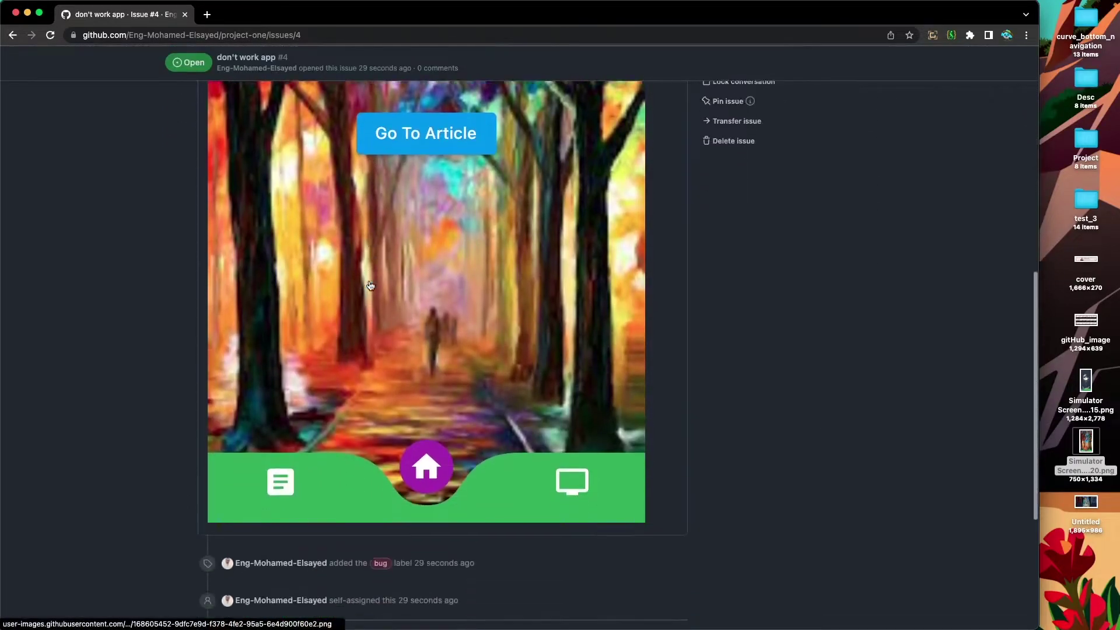
scroll(371, 293, "down", 5)
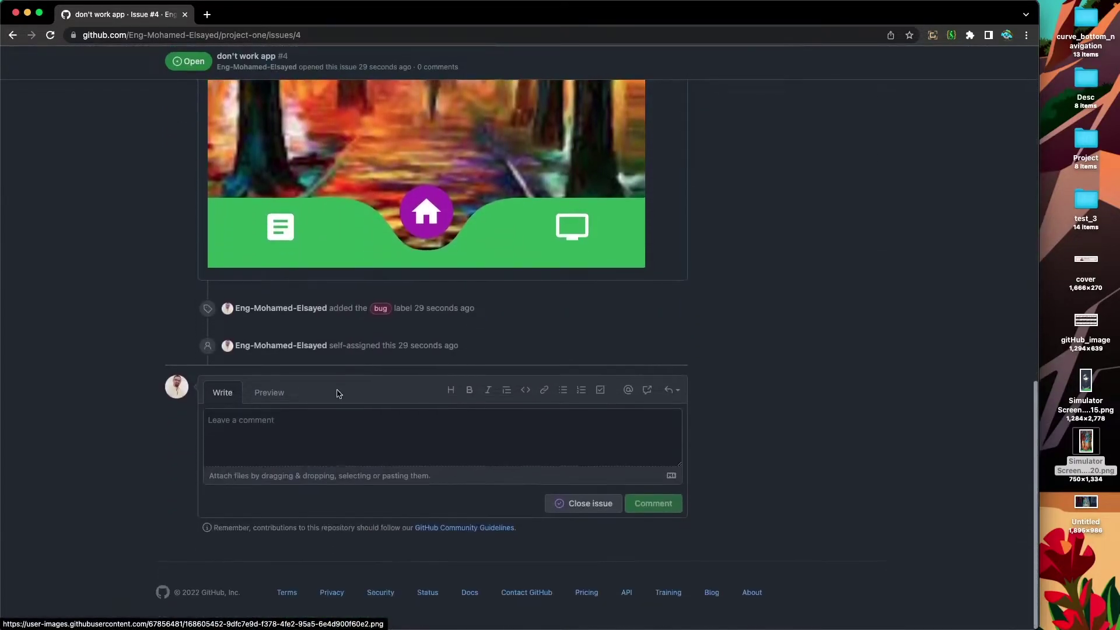
left_click(327, 427)
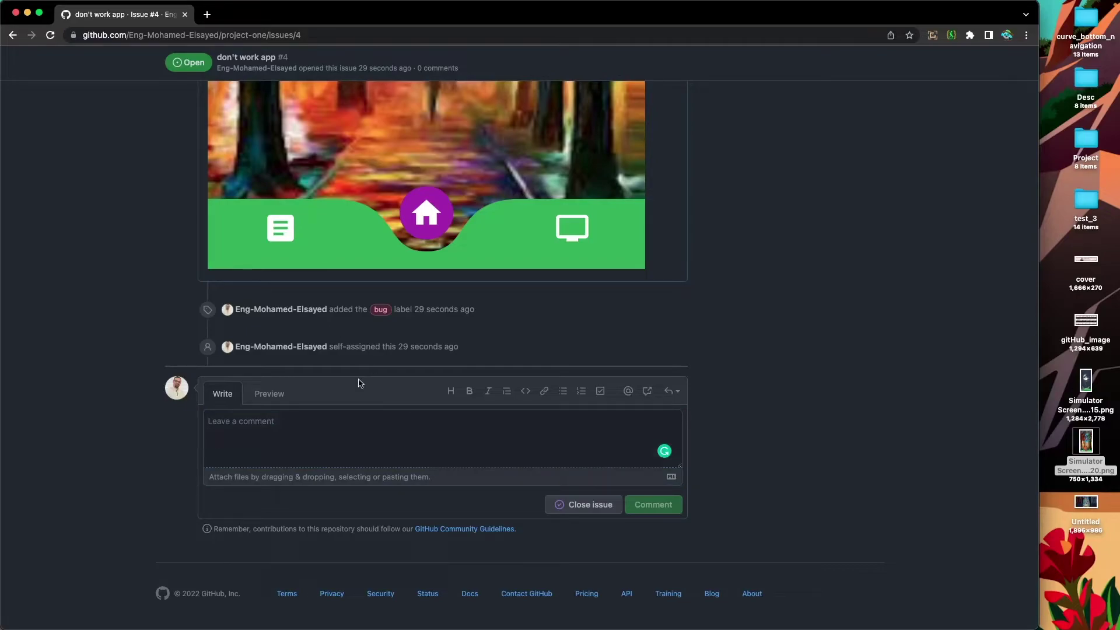
left_click(322, 425)
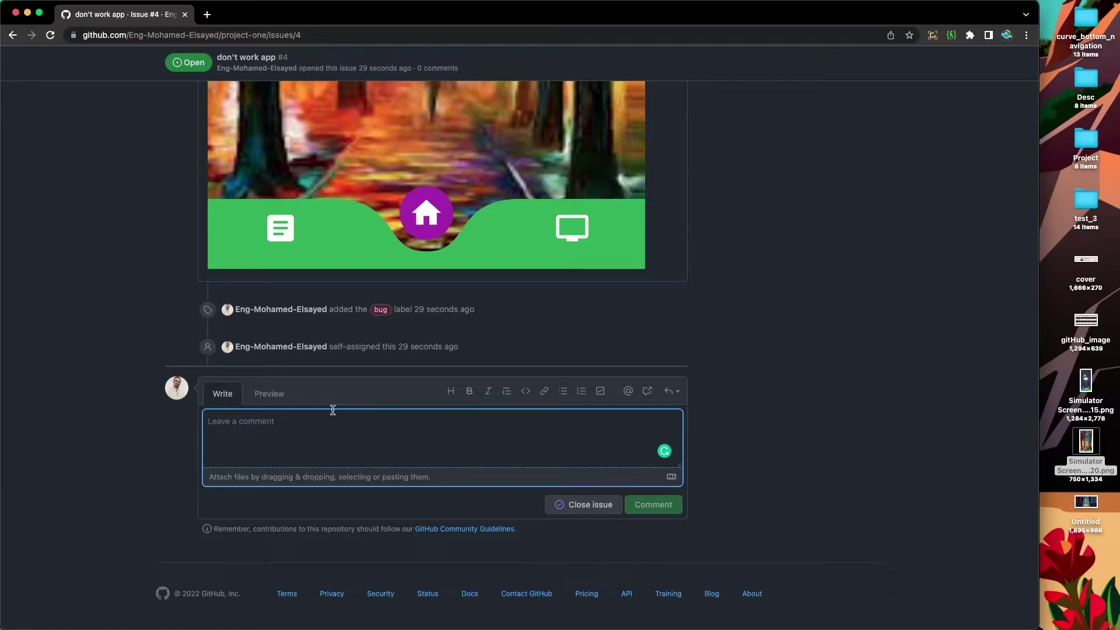
left_click(581, 504)
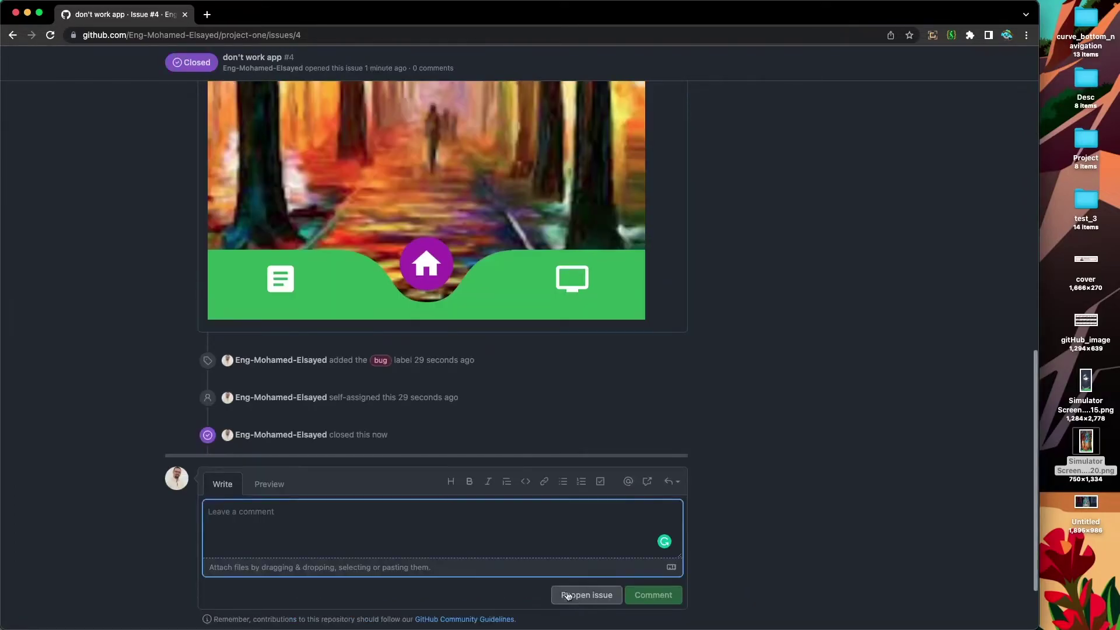
scroll(188, 223, "up", 15)
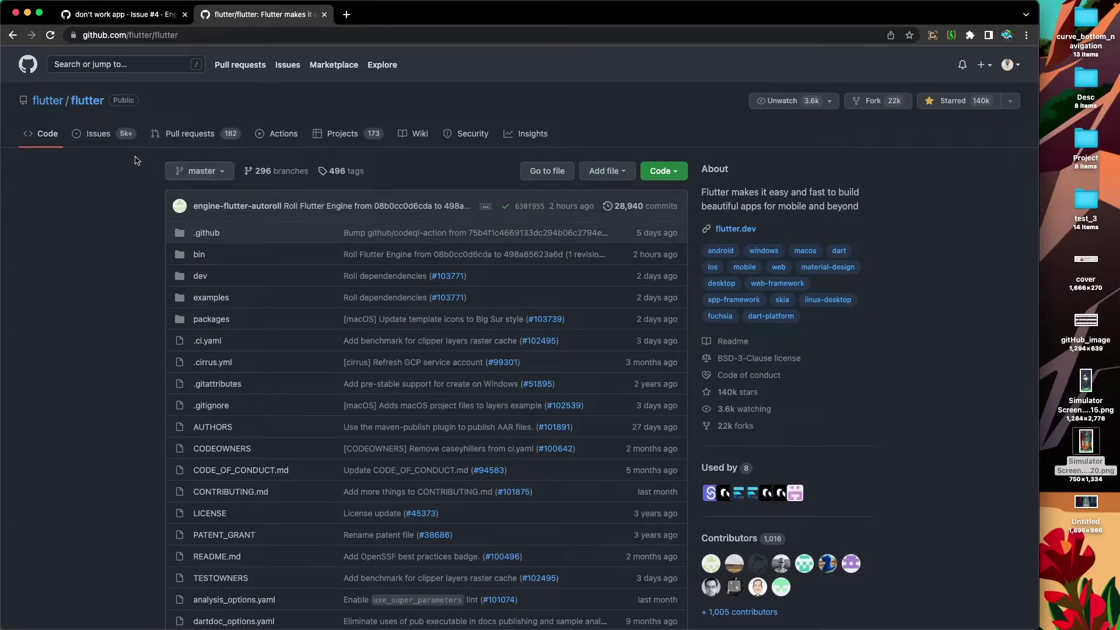
Step: Show the closed issues of the flutter/flutter repository and browse the first page of the list
left_click(105, 139)
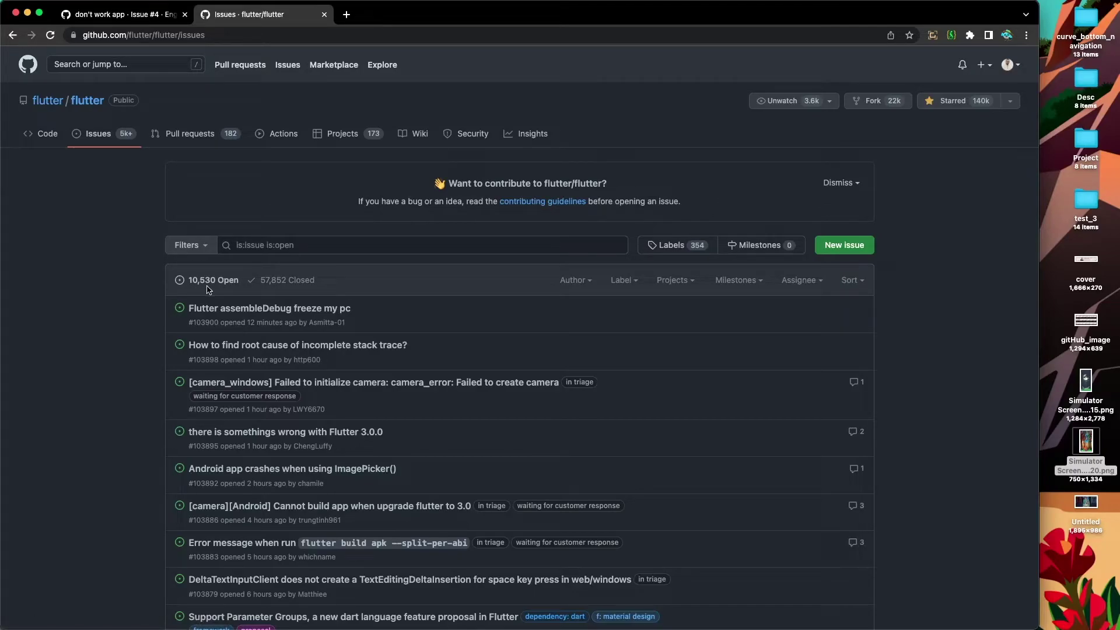
left_click(280, 281)
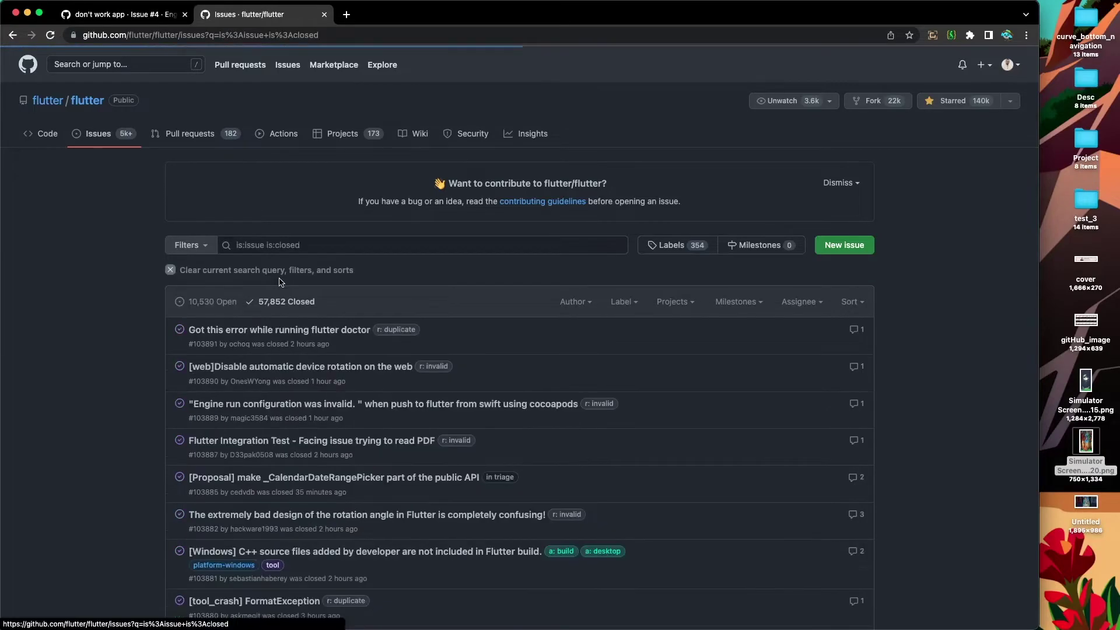
scroll(280, 315, "down", 3)
scroll(285, 294, "down", 15)
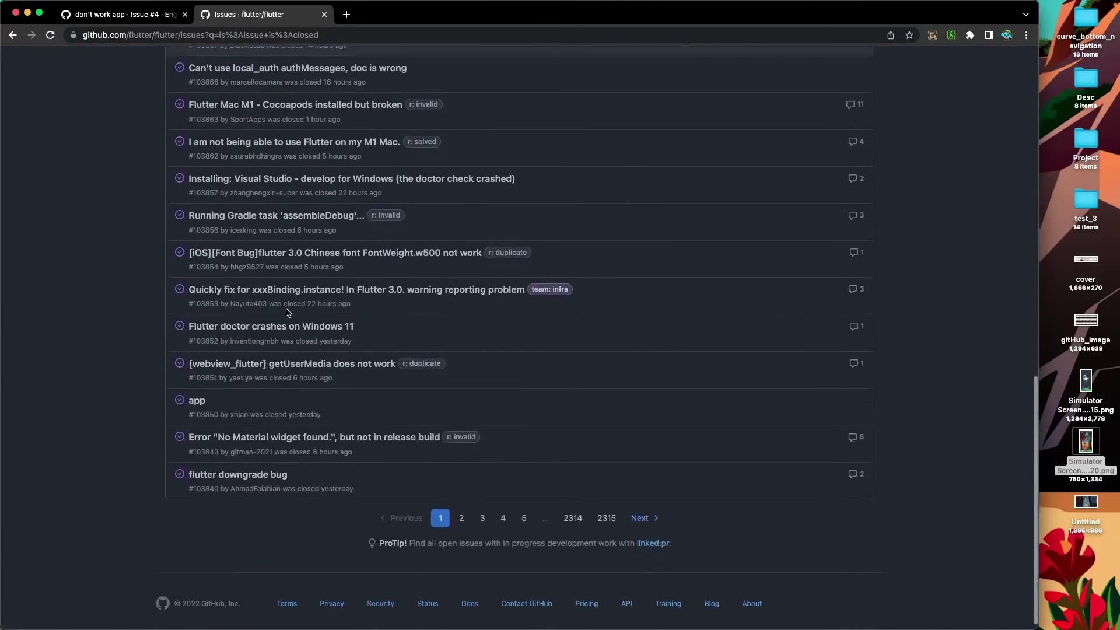
scroll(287, 312, "down", 1)
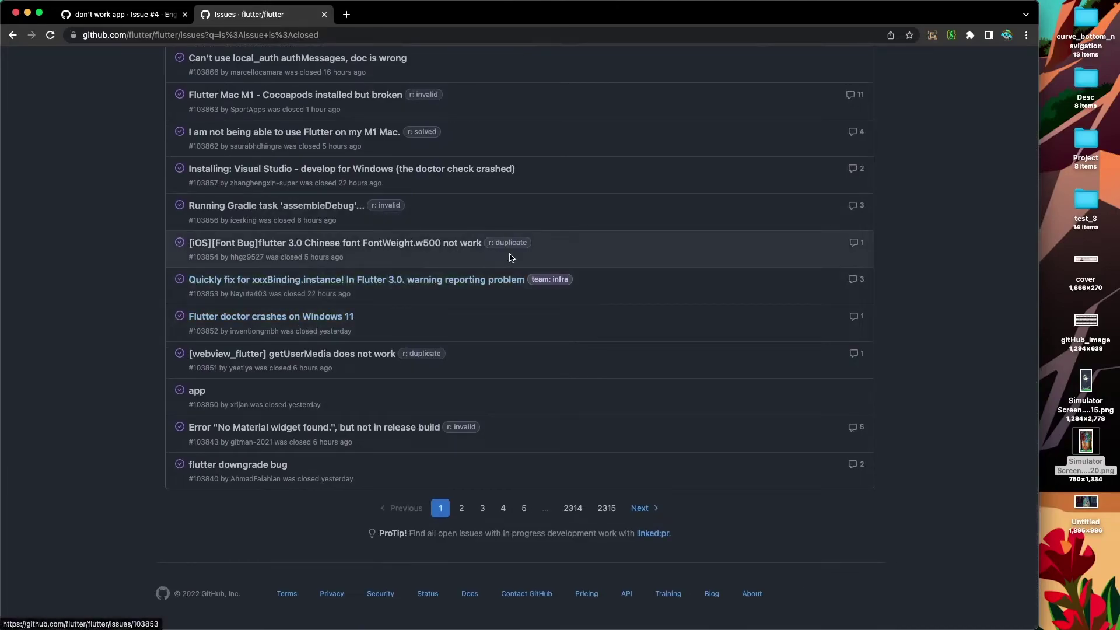
Step: Open the closed issue about the Flutter 3.0 Chinese font FontWeight.w500 bug and read its title, description, screenshots and comments
left_click(341, 250)
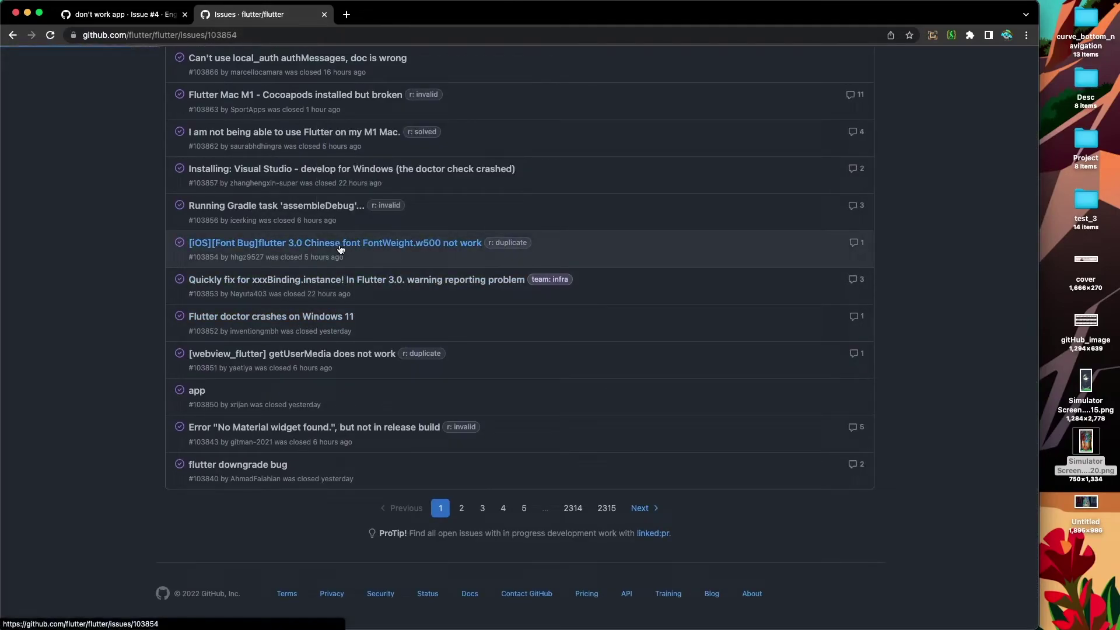
left_click_drag(166, 173, 706, 173)
scroll(663, 307, "down", 1)
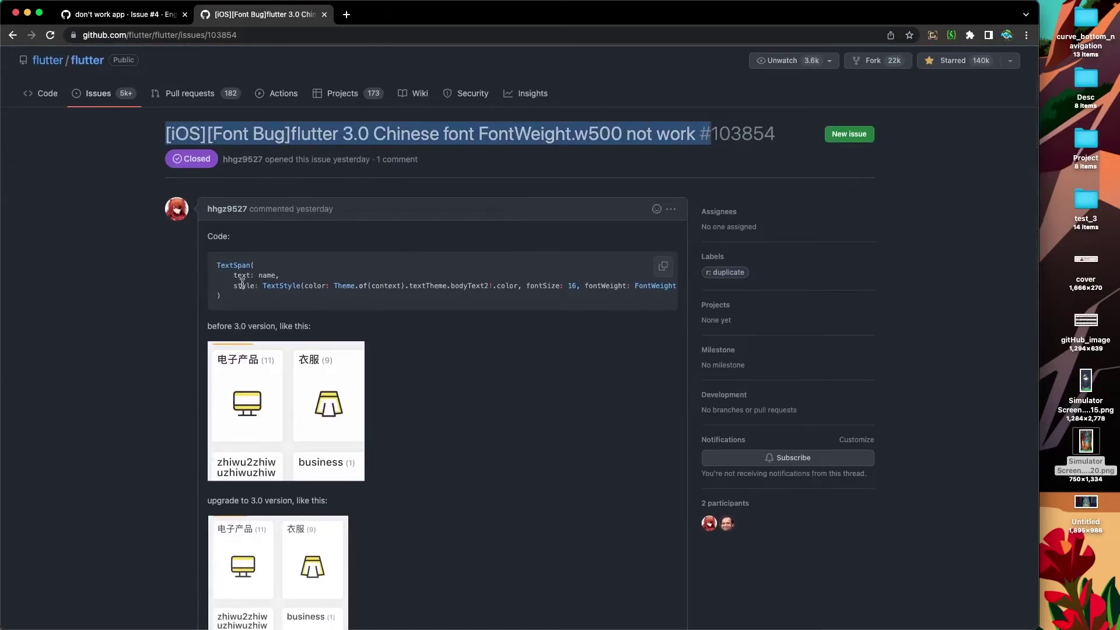
scroll(242, 284, "down", 5)
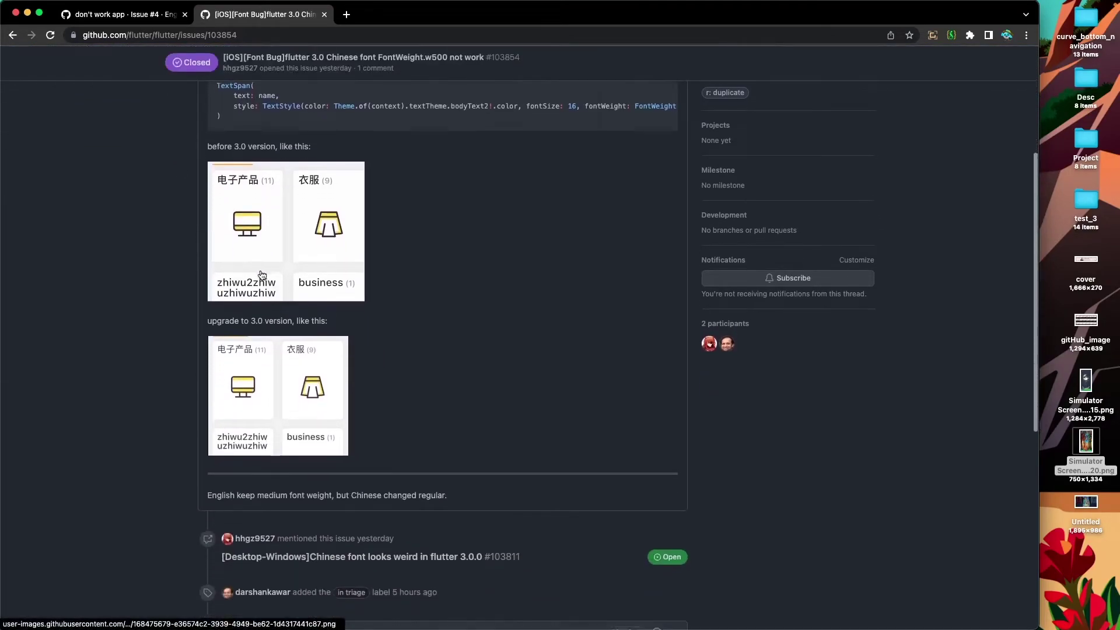
scroll(262, 274, "down", 4)
scroll(261, 287, "up", 3)
scroll(263, 288, "down", 4)
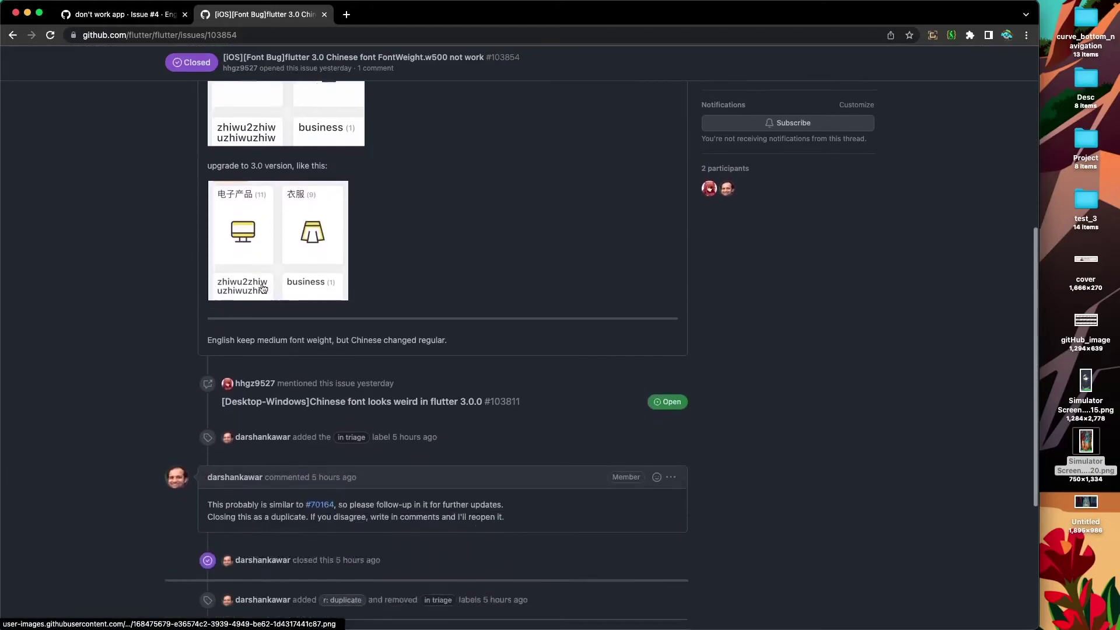
scroll(262, 289, "down", 7)
scroll(262, 287, "up", 4)
scroll(262, 287, "up", 10)
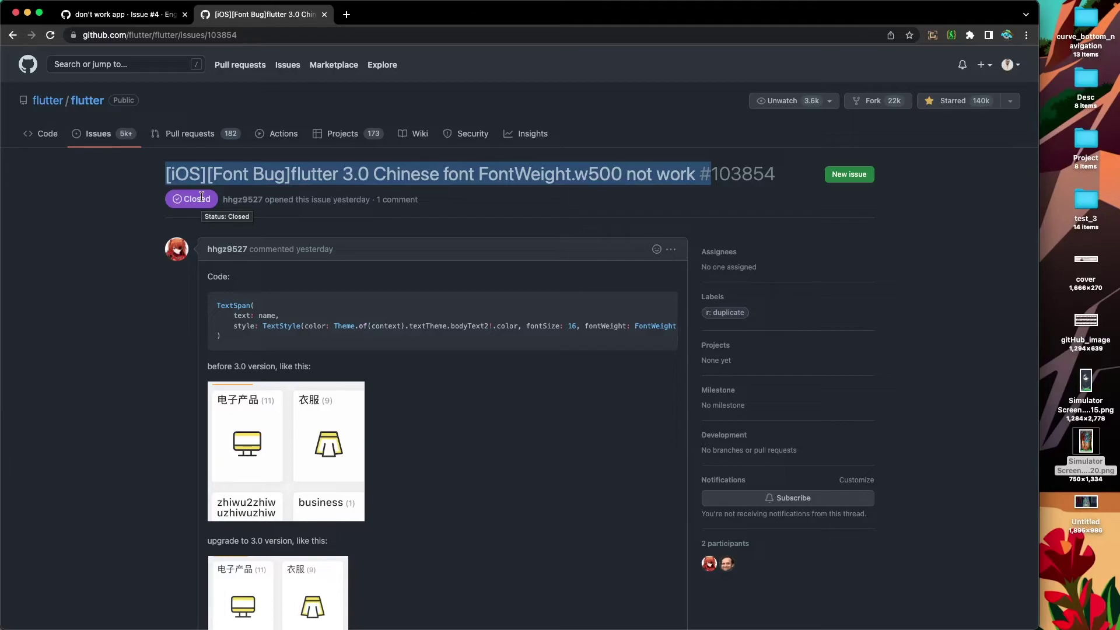
Step: Go back to the flutter/flutter open issues list, then switch to the "don't work app" issue in project-one
left_click(88, 104)
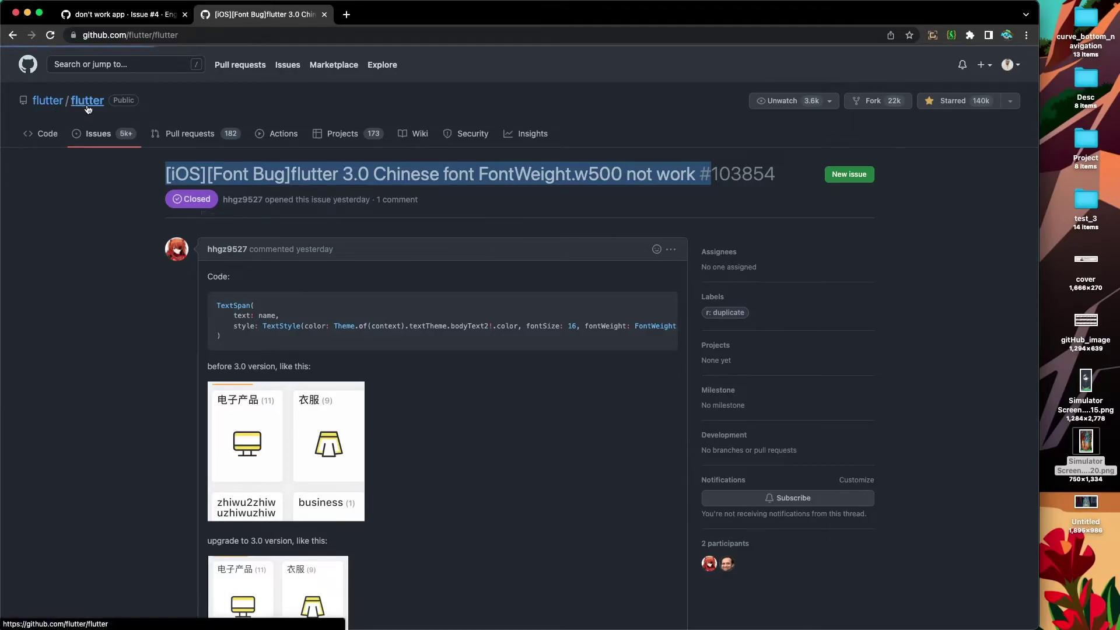
left_click(100, 130)
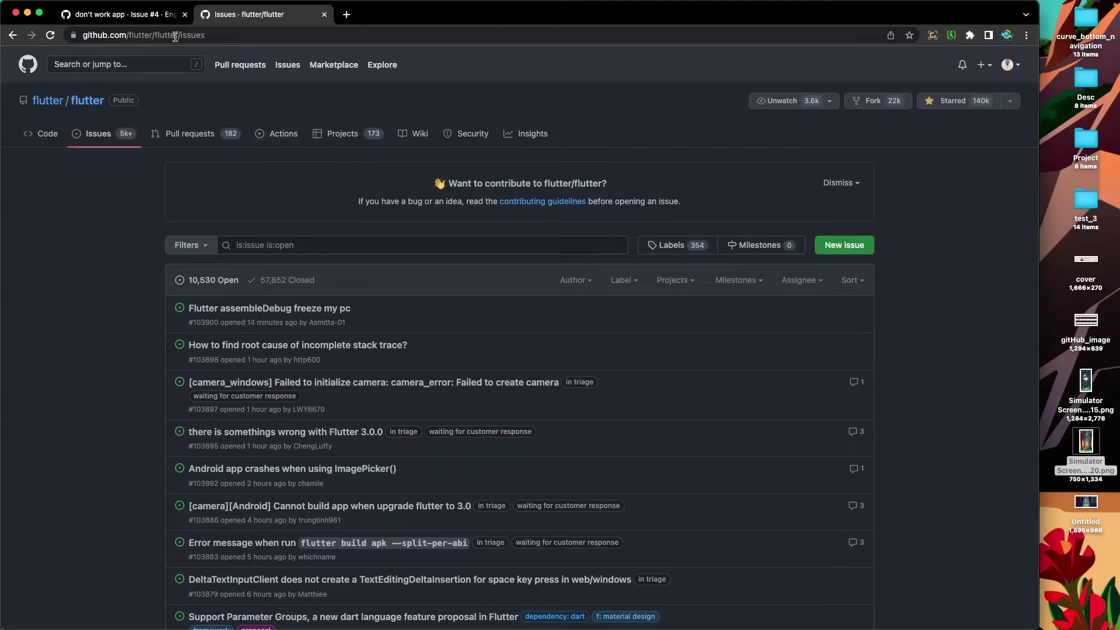
left_click(123, 14)
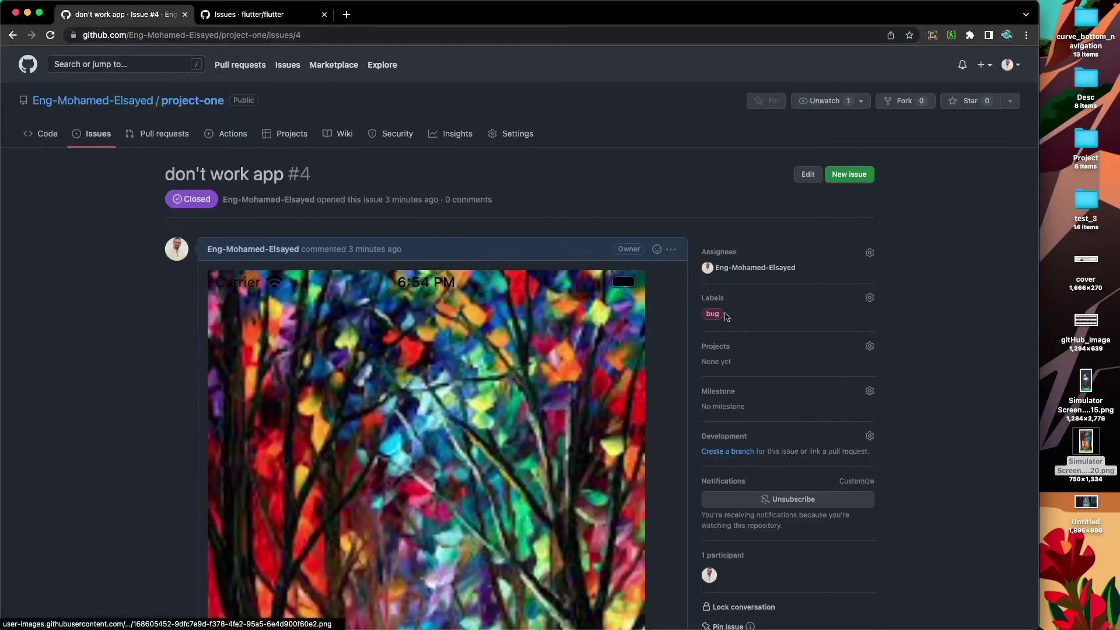
Step: Open the project-one label management page from the label choices of the "don't work app" issue
left_click(713, 298)
scroll(785, 467, "down", 2)
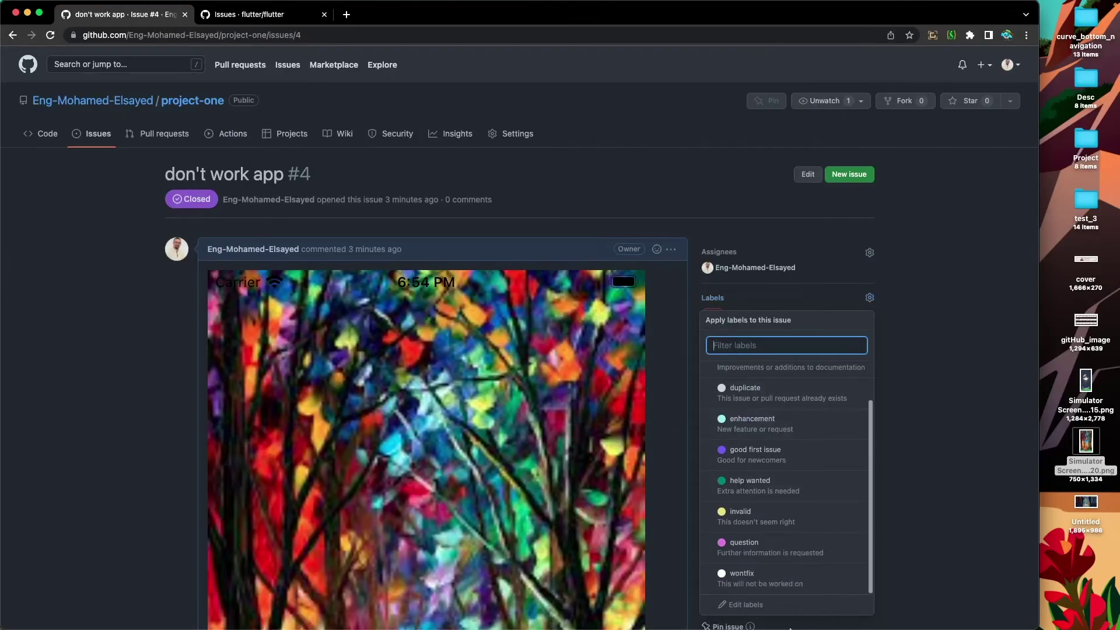
left_click(736, 607)
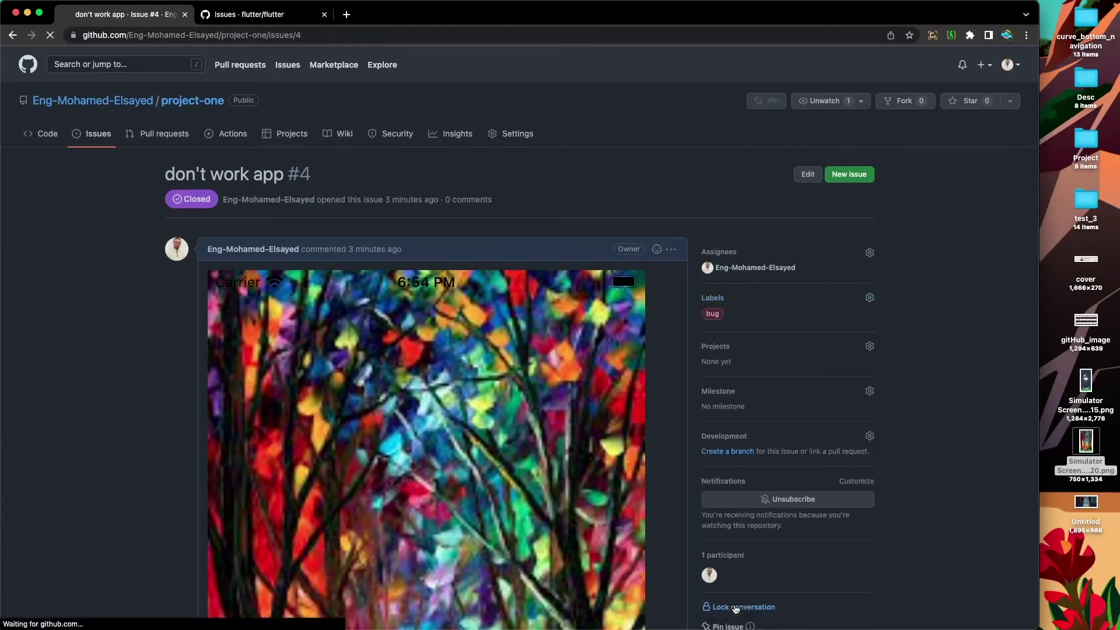
Step: Start a new label in project-one and name it "test", leaving the description empty
left_click(845, 171)
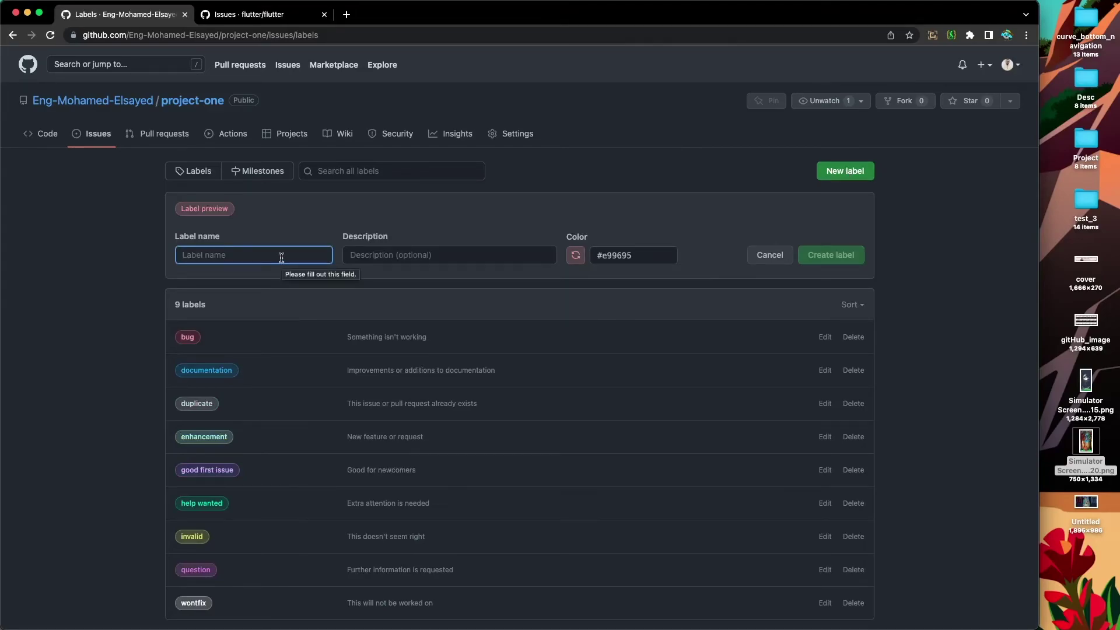
type("tea")
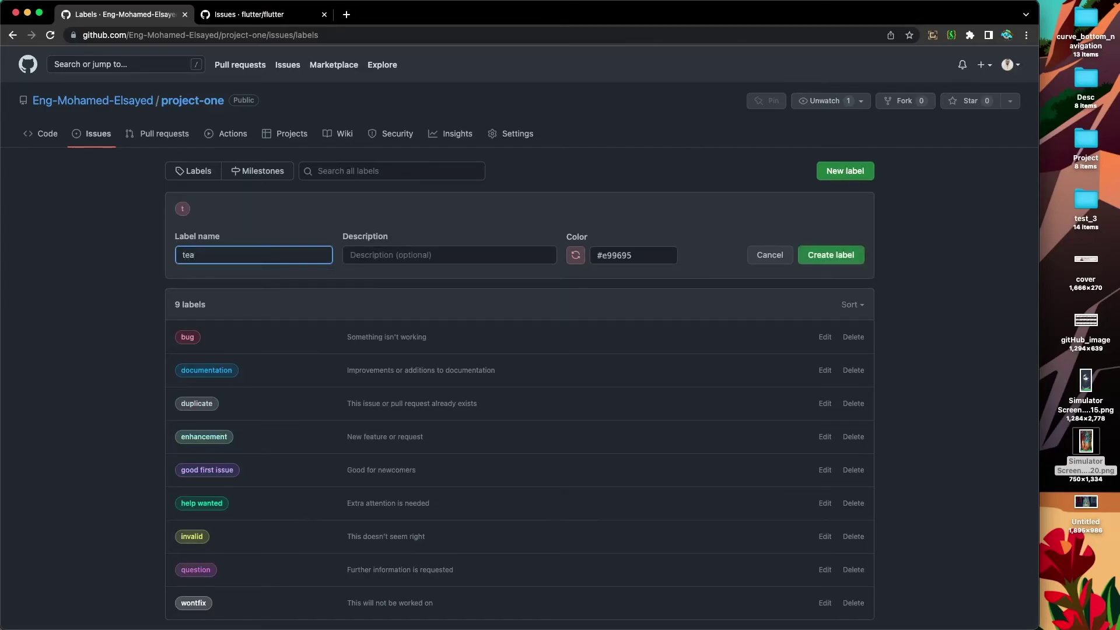
key("BackSpace")
type("st")
left_click(429, 260)
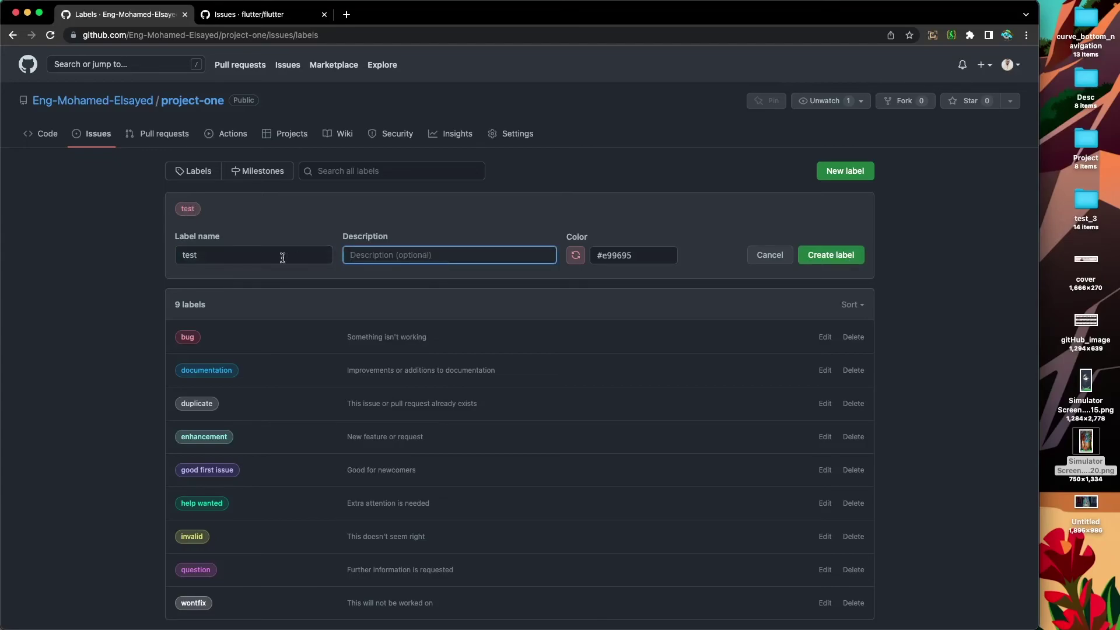
Step: Try random colours for the "test" label, then choose the default dark red #B60205
left_click(575, 255)
left_click(575, 254)
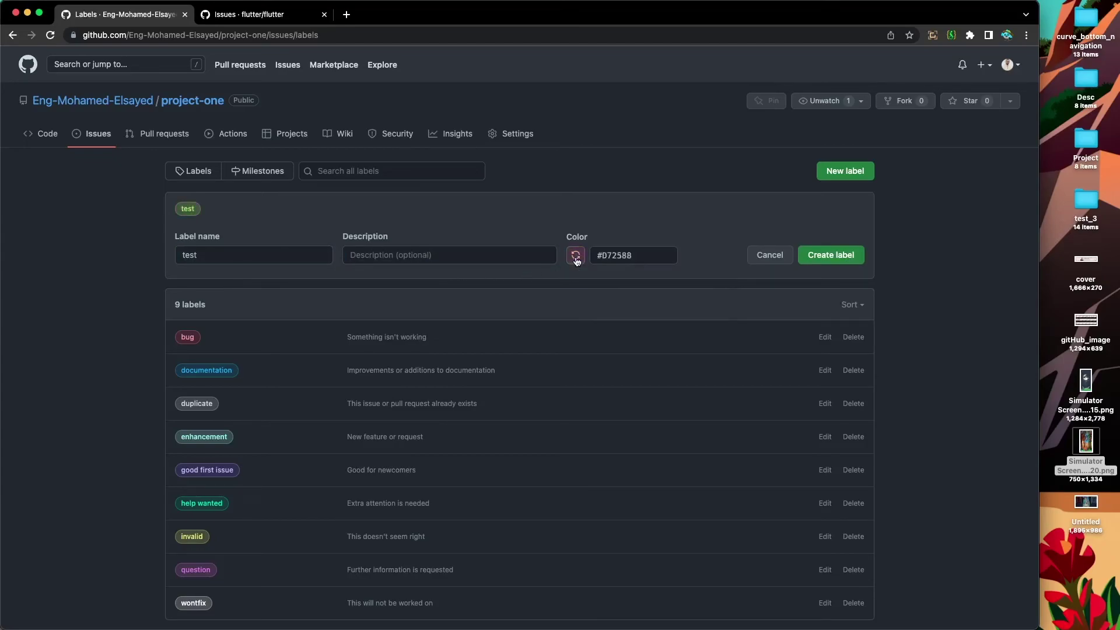
left_click(609, 255)
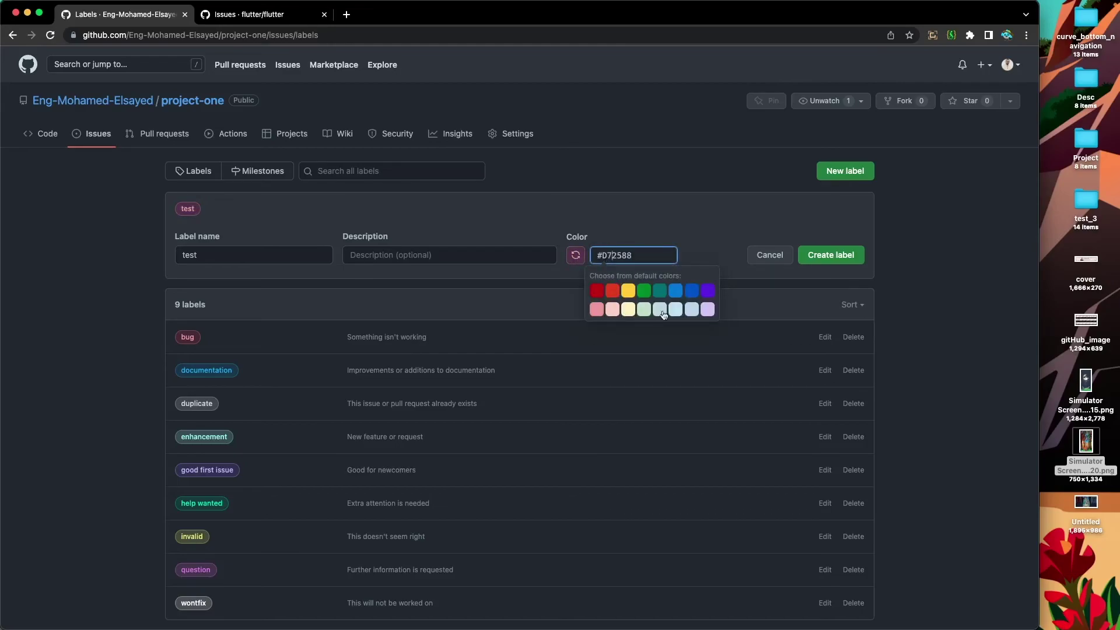
left_click(598, 291)
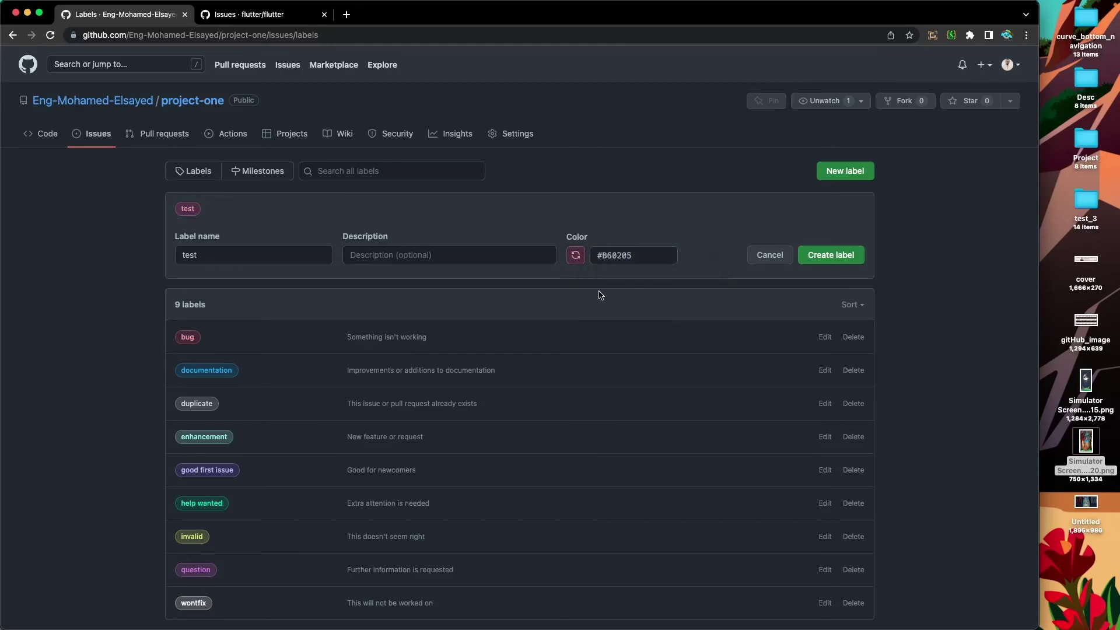